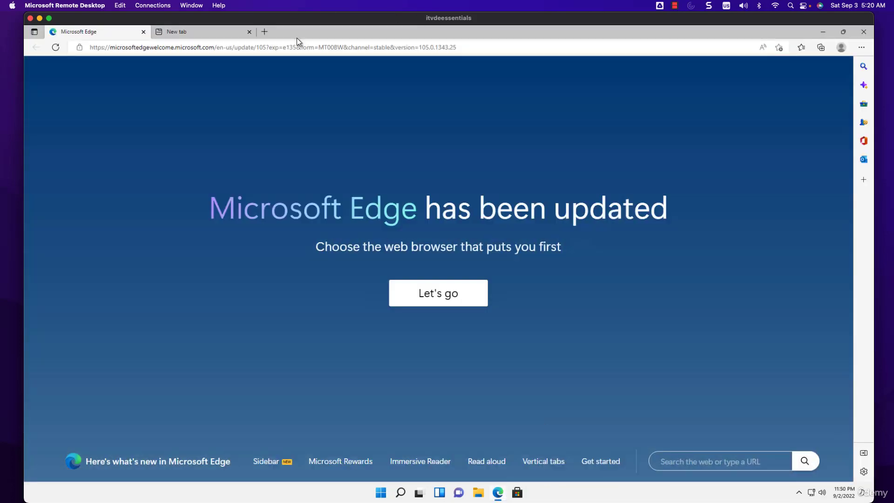
- Go to google.com in the current tab and close the extra blank tab
left_click(300, 48)
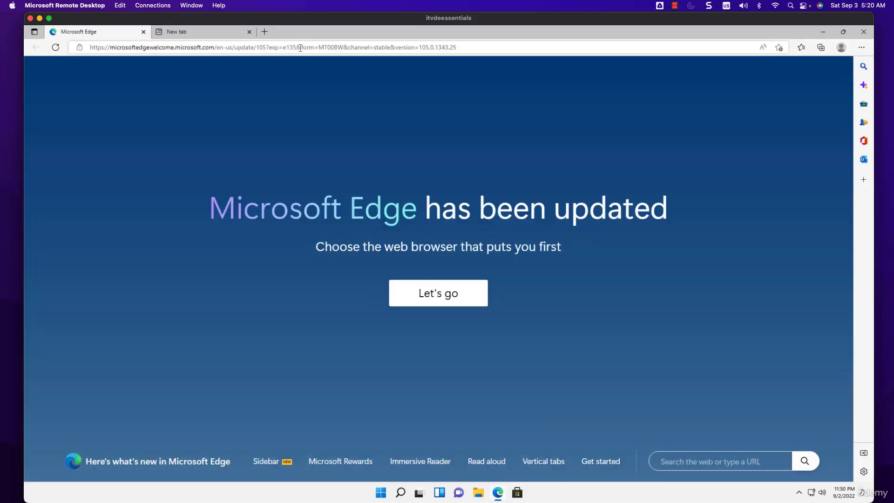
type("google.com")
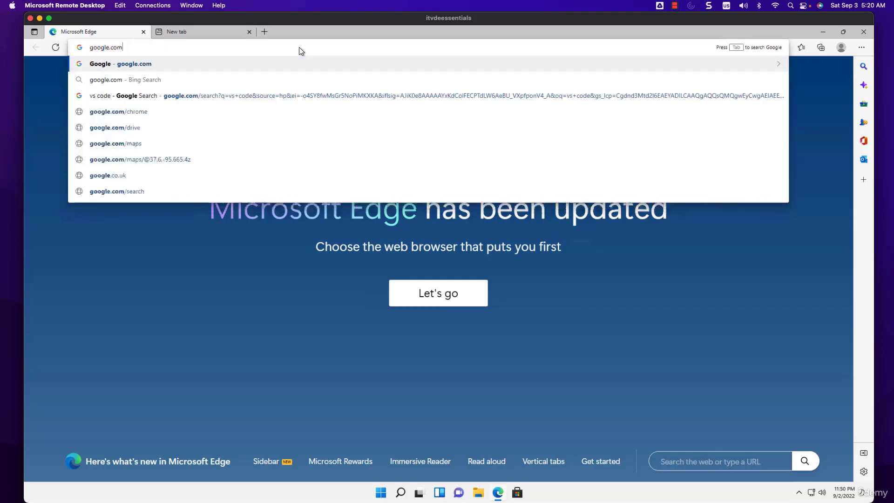
key("Return")
left_click(249, 32)
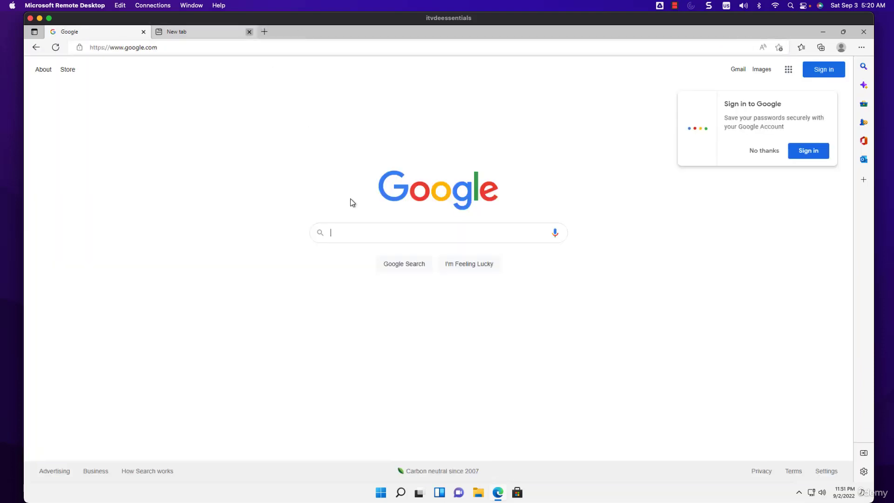
- Search Google for "install postgres on windows" and open the Windows installers page on postgresql.org
left_click(362, 232)
type("install")
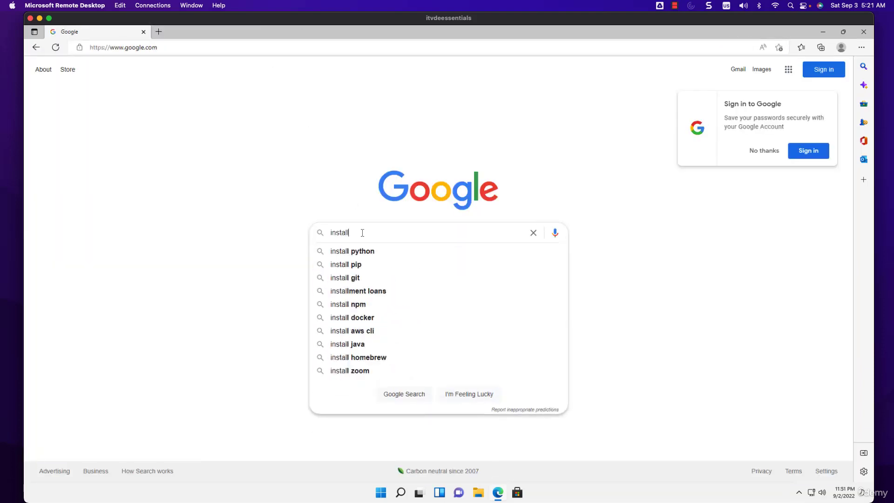
type(" postgres on windows")
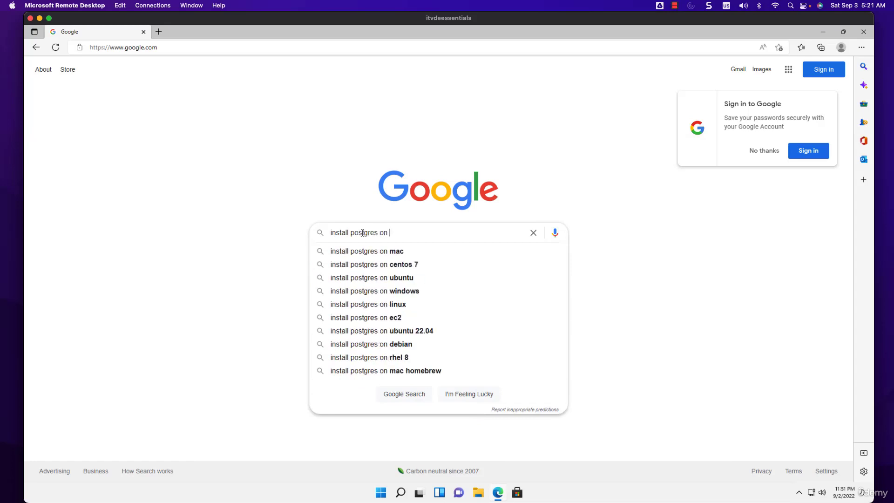
key("Return")
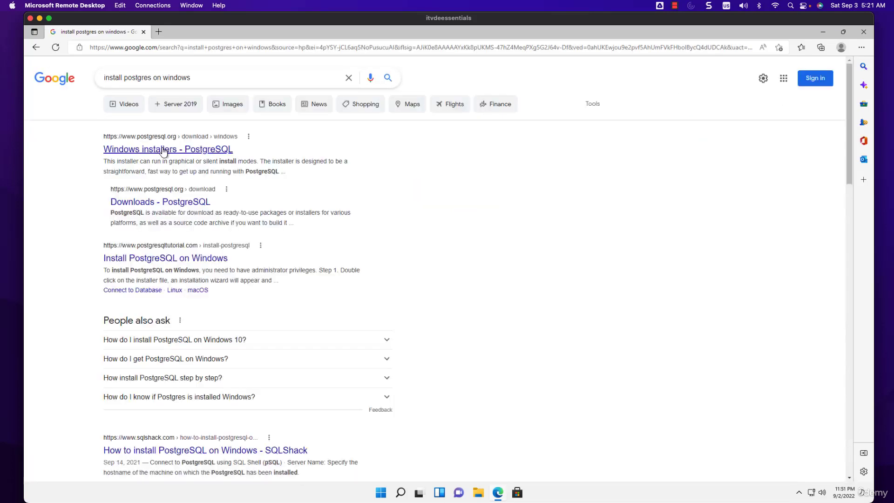
left_click(162, 154)
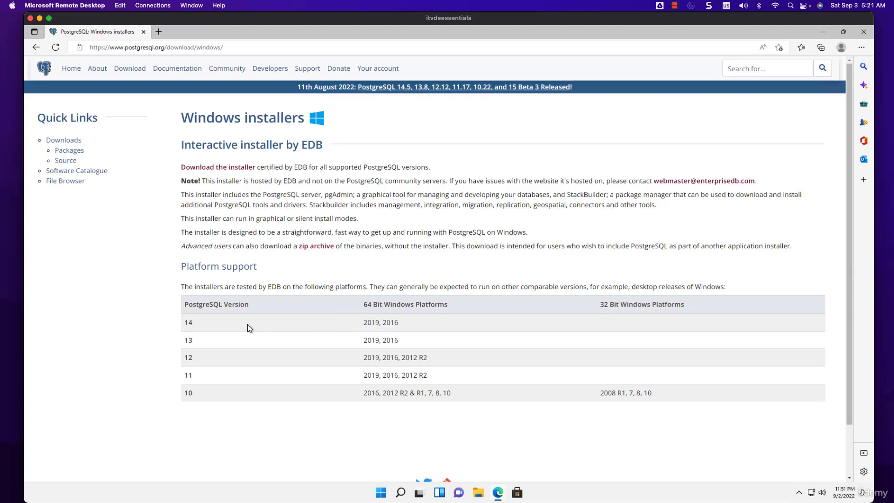
- Follow the EDB installer link and download PostgreSQL 14.5 for Windows x86-64
scroll(421, 329, "down", 2)
scroll(432, 325, "up", 2)
left_click(204, 169)
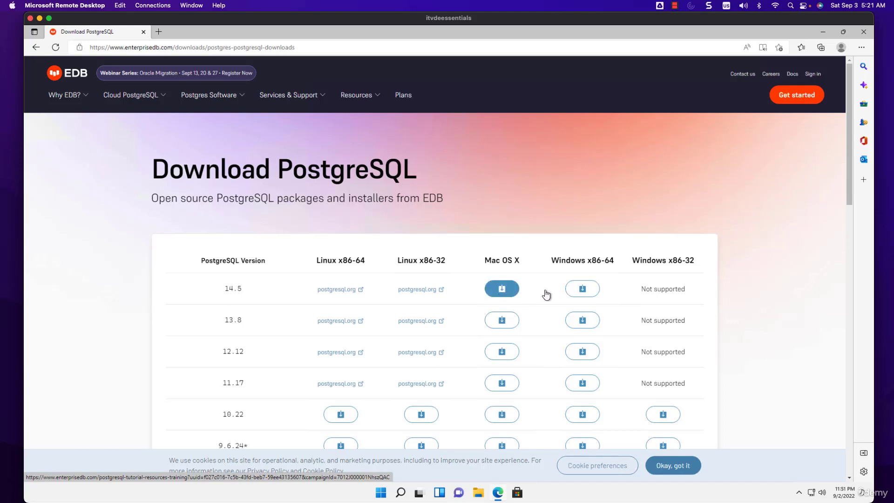
left_click(585, 290)
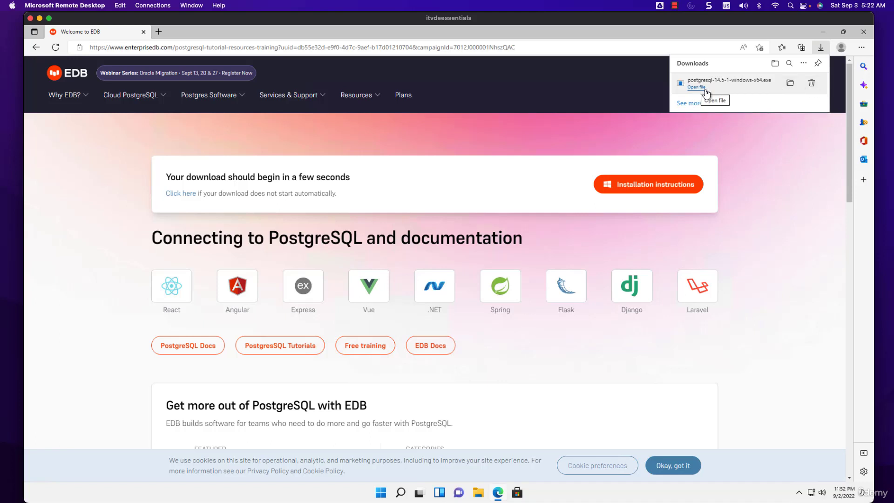
- Run postgresql-14.5-1-windows-x64 from its download folder, keeping the default directories and all components in the setup wizard
left_click(791, 84)
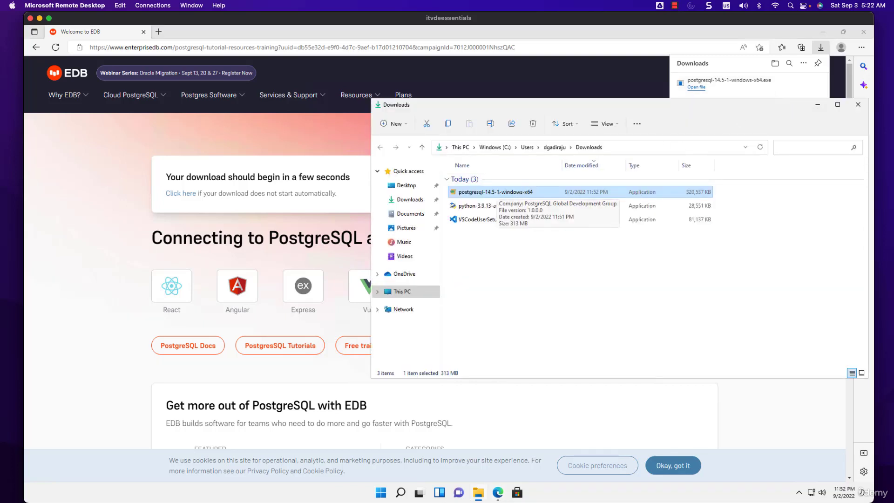
double_click(552, 191)
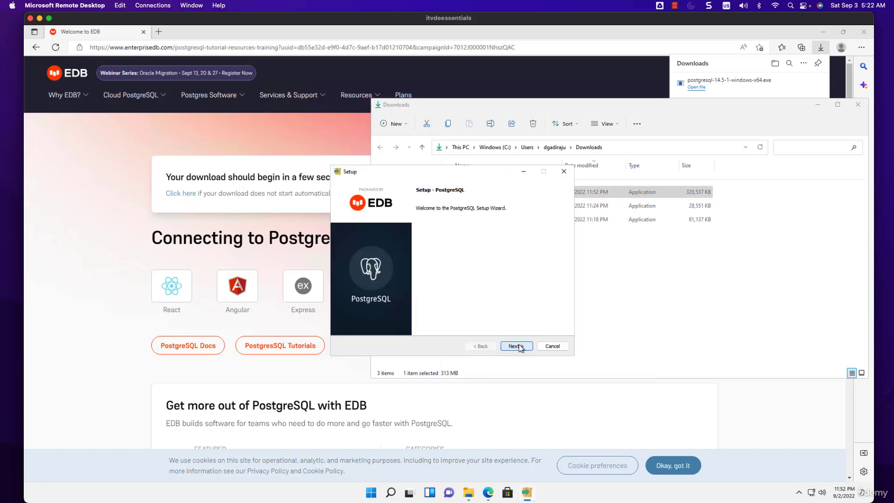
left_click(518, 343)
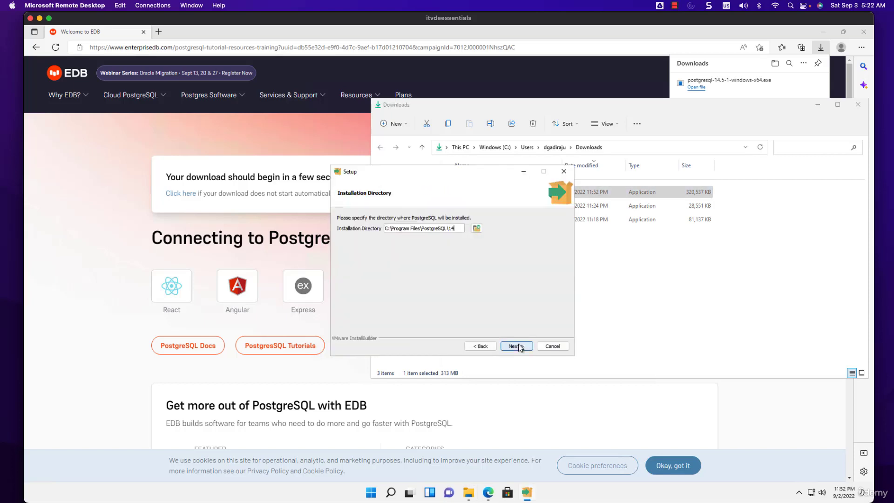
left_click(521, 345)
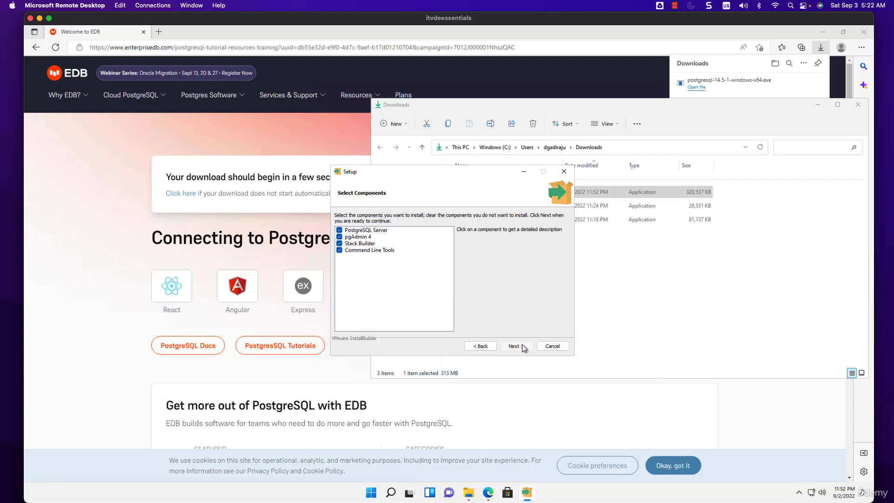
left_click(521, 345)
left_click(521, 347)
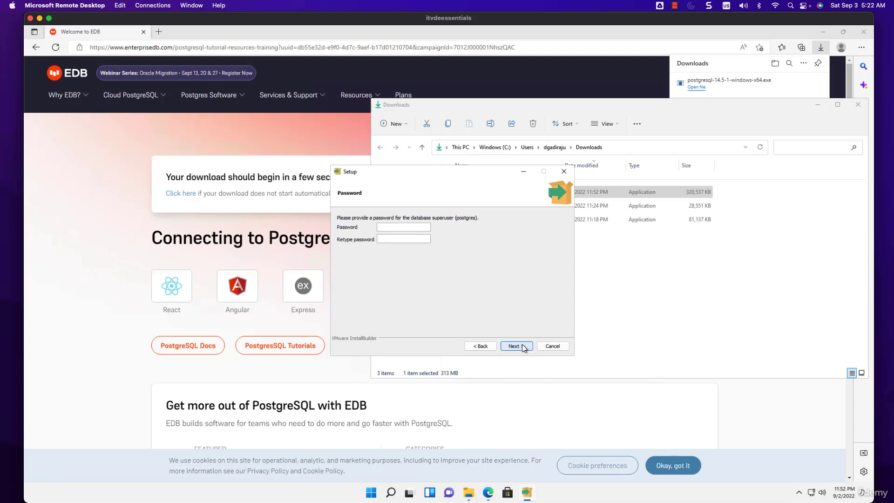
- Enter and retype the password for the postgres database superuser, and continue the setup
left_click(411, 227)
type("po•")
key("BackSpace")
key("BackSpace")
key("BackSpace")
type("•••••••••••••••••")
left_click(519, 347)
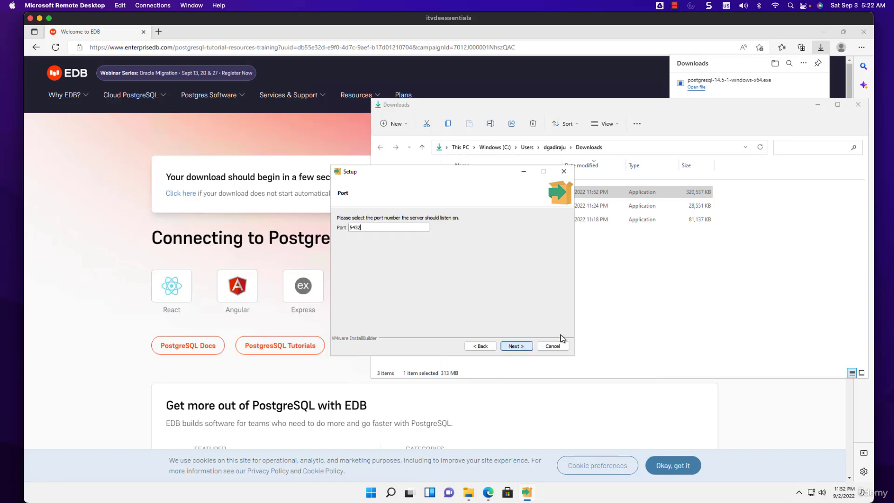
- Accept port 5432 and the default locale, and start the PostgreSQL installation
left_click(517, 345)
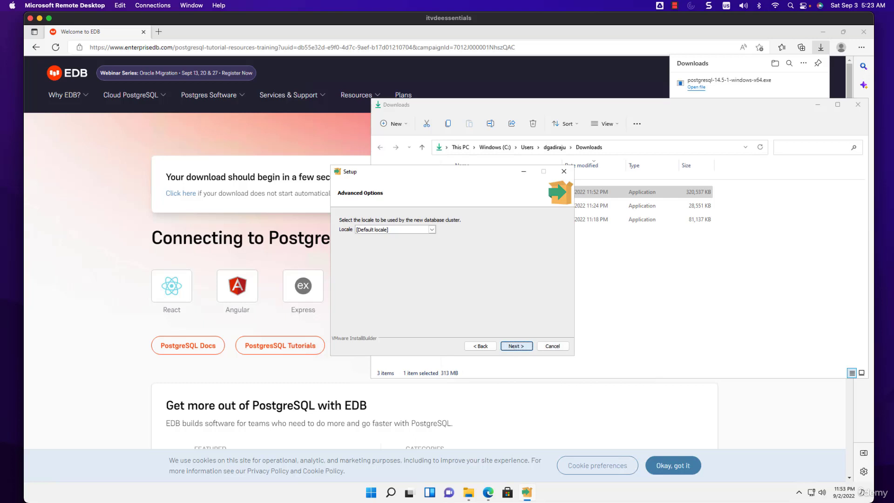
left_click(516, 346)
left_click(528, 347)
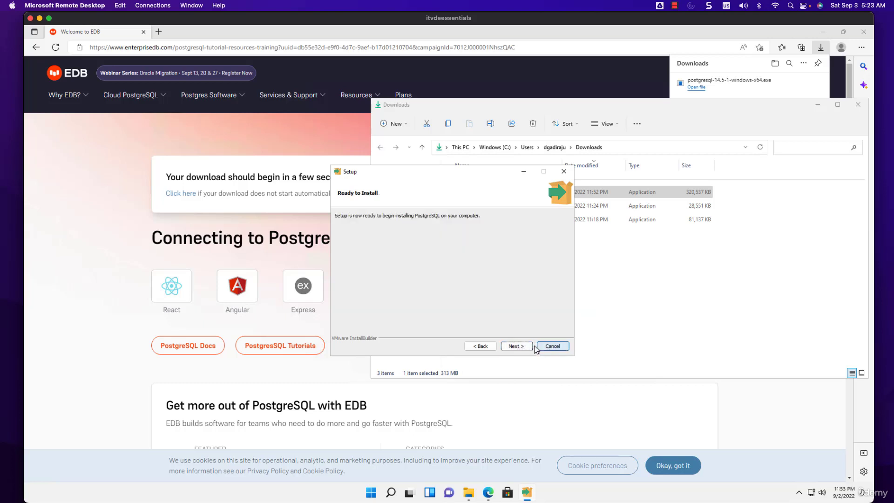
left_click(523, 346)
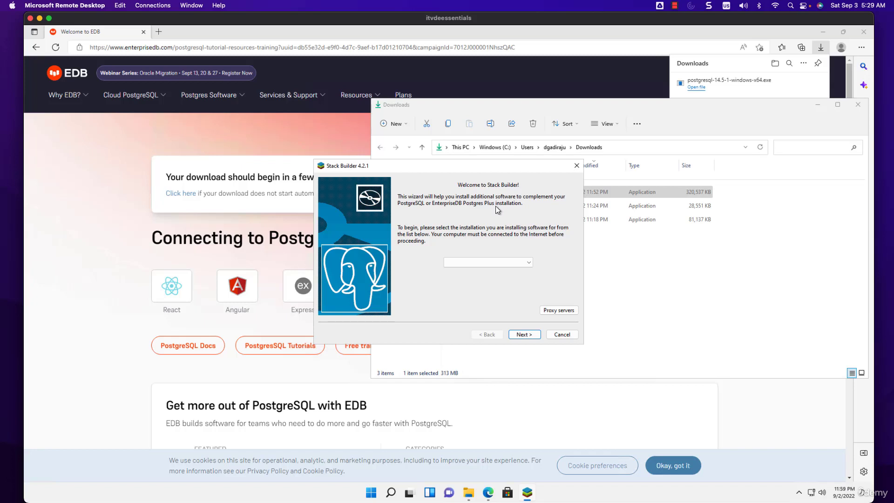
- Choose PostgreSQL 14 (x64) on port 5432 as the Stack Builder installation and proceed to the application list
left_click(492, 261)
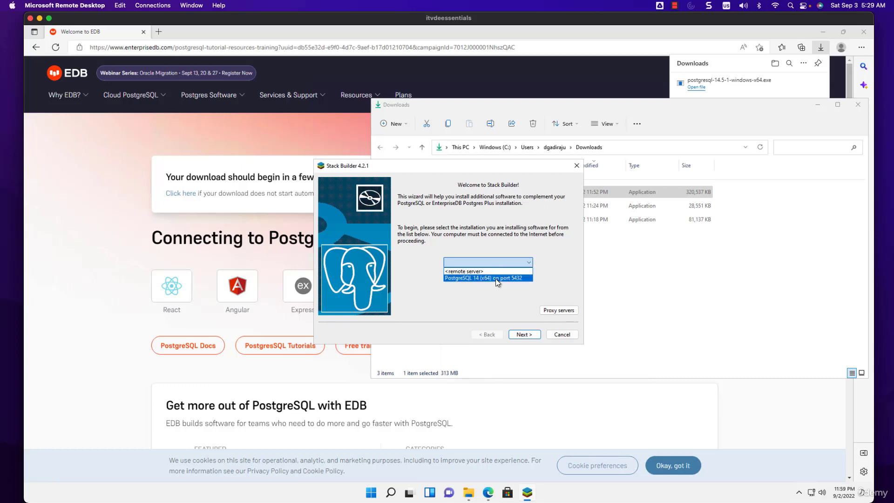
left_click(495, 278)
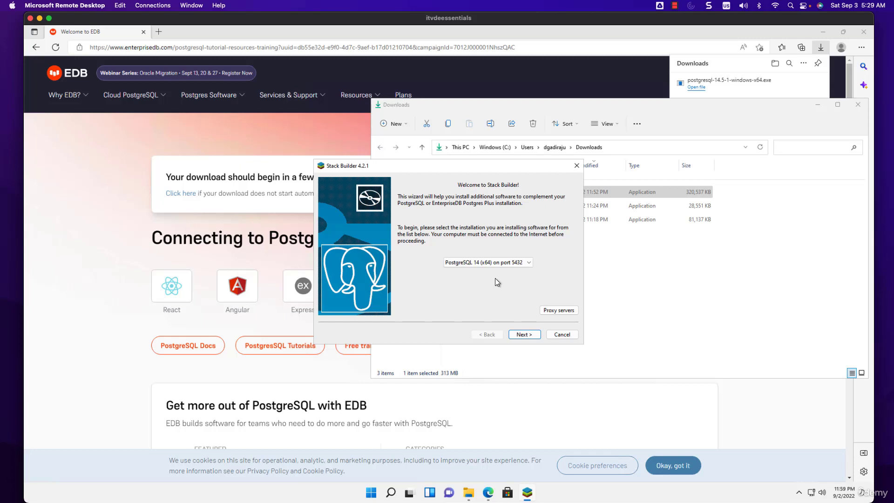
left_click(526, 334)
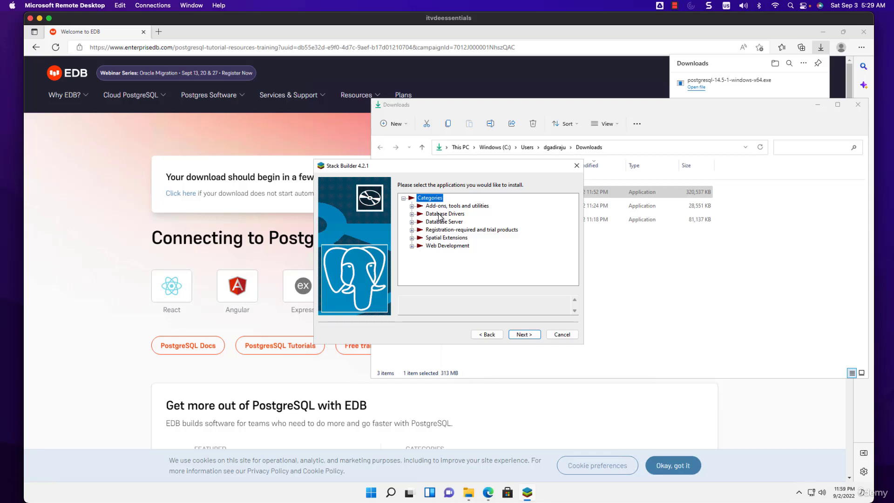
- Look through the add-ons, database drivers and database server categories, and try to continue without selecting a package
left_click(412, 206)
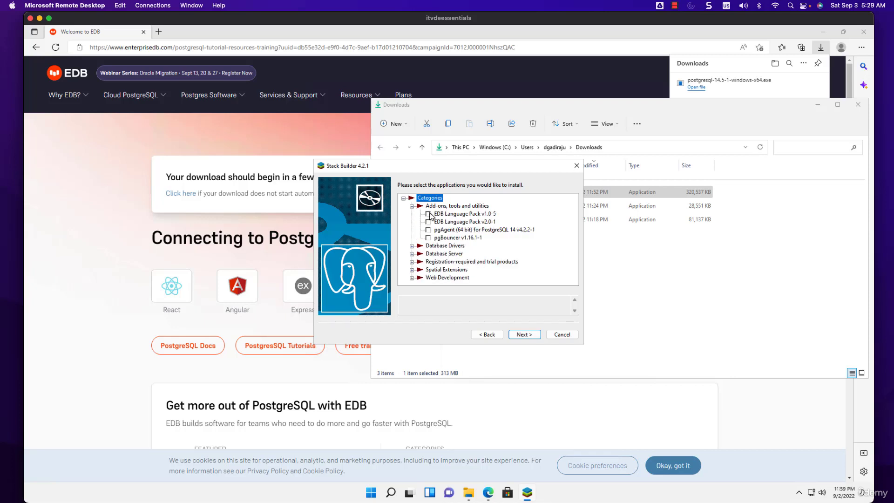
left_click(428, 214)
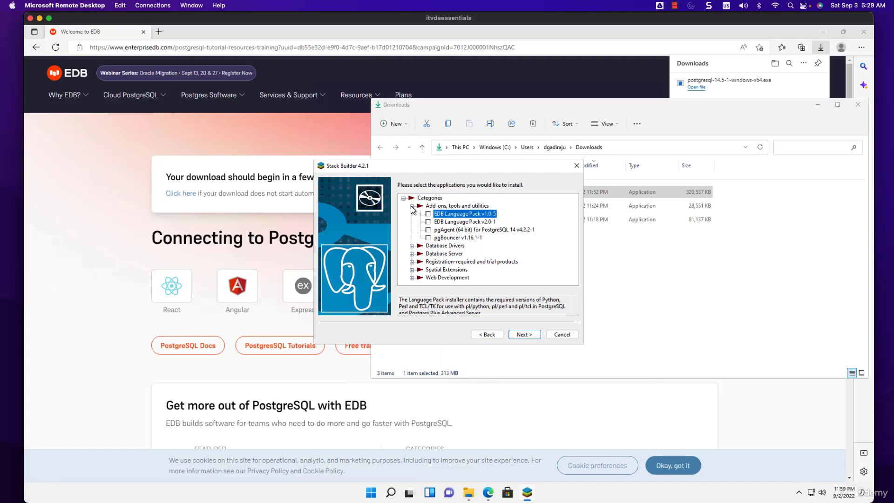
left_click(412, 205)
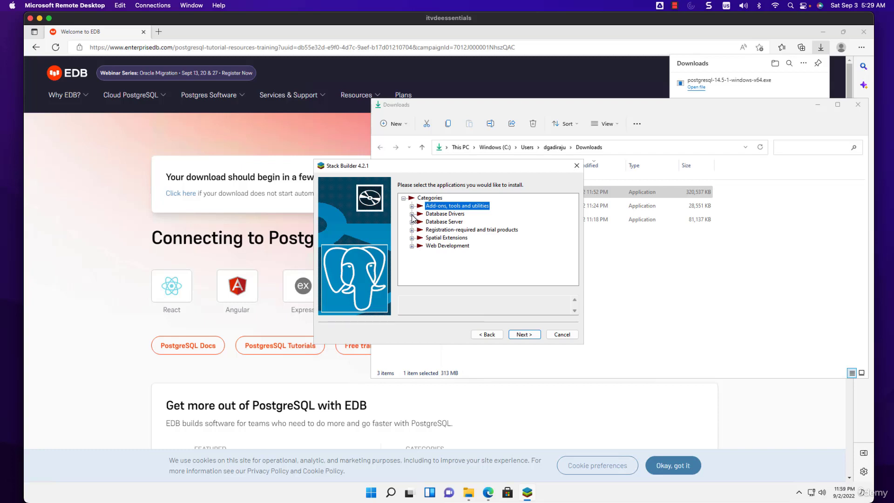
left_click(412, 213)
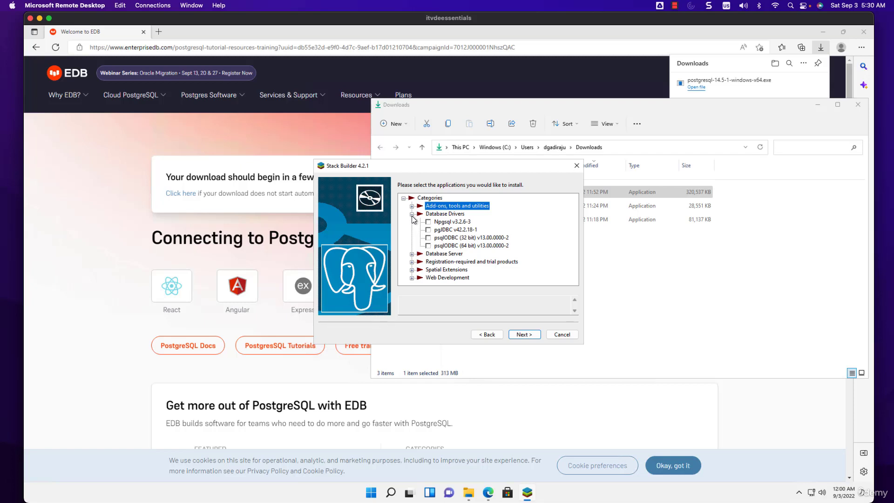
left_click(411, 215)
left_click(411, 222)
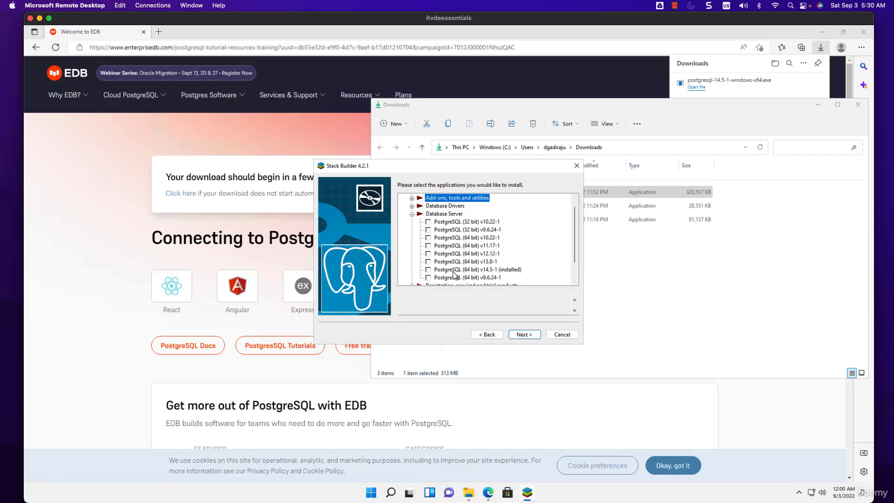
left_click(412, 214)
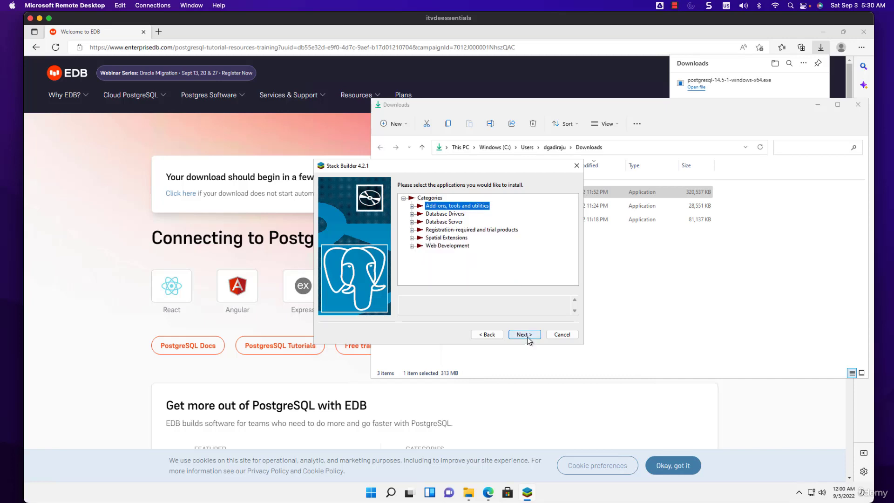
left_click(526, 334)
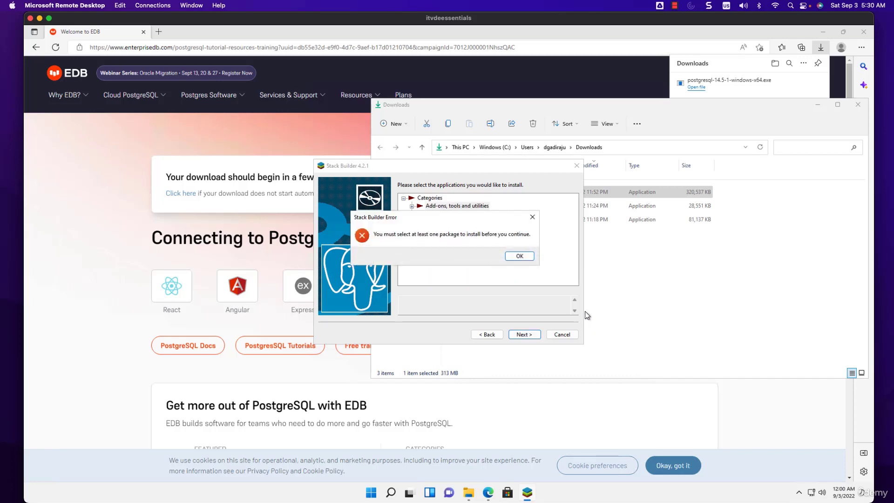
left_click(519, 256)
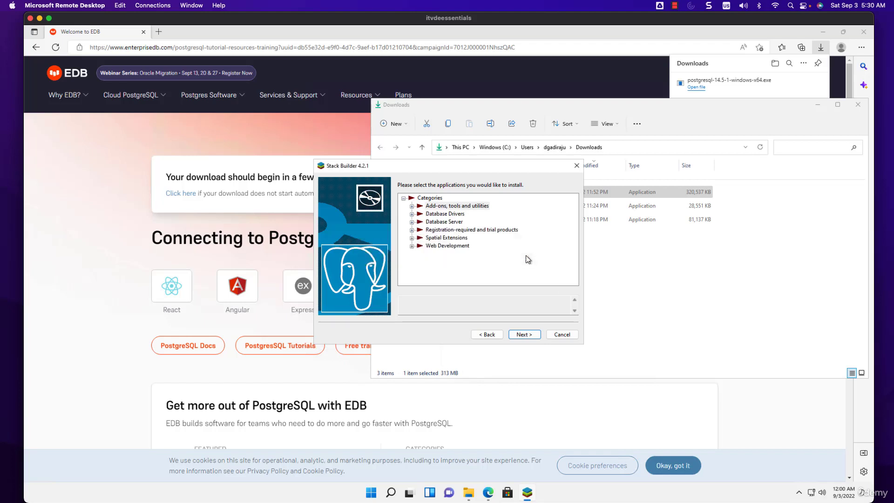
- Select PostgreSQL (64 bit) v14.5-1 under Database Server and continue with that package
left_click(412, 222)
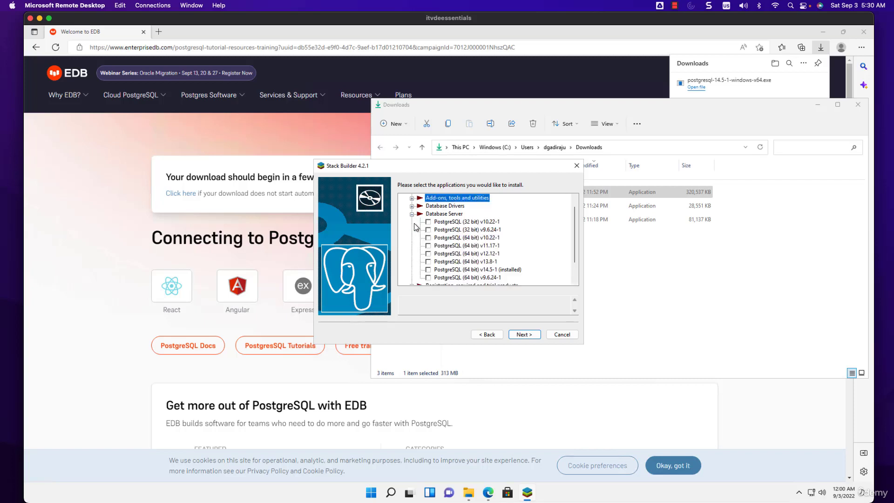
left_click(429, 272)
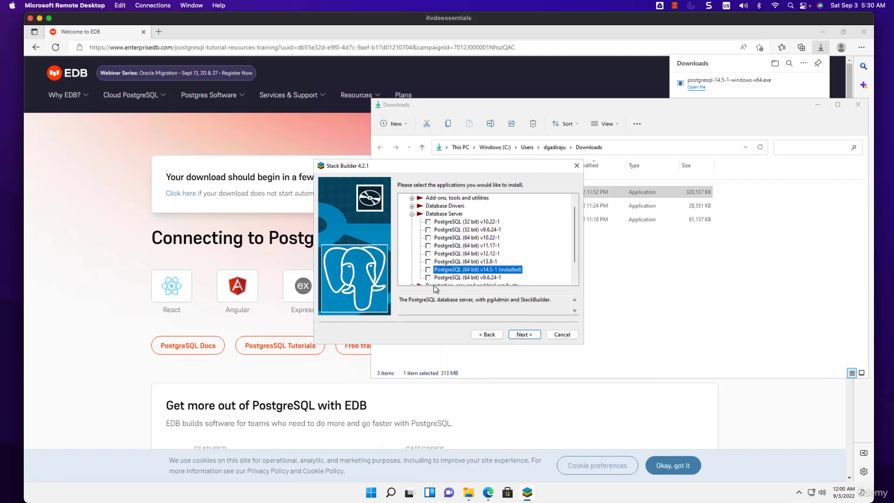
left_click(429, 270)
left_click(524, 334)
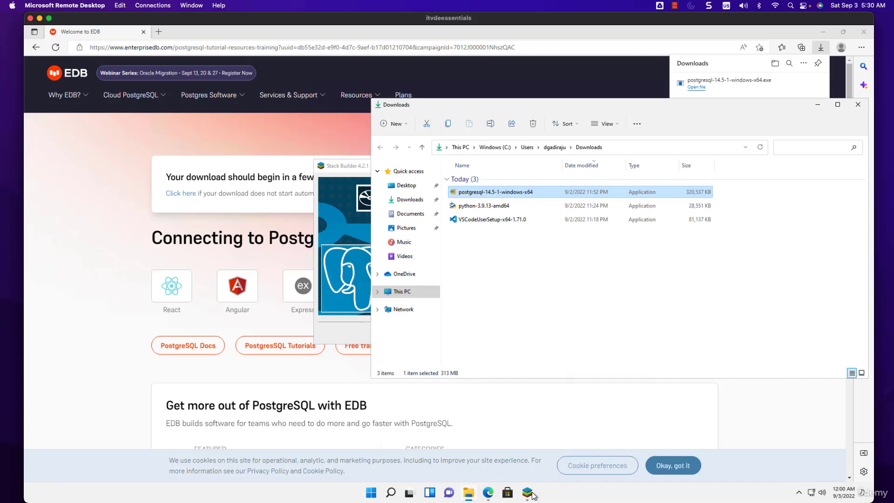
- Return to Stack Builder and proceed with Skip Installation enabled for the downloaded package
mouse_move(528, 496)
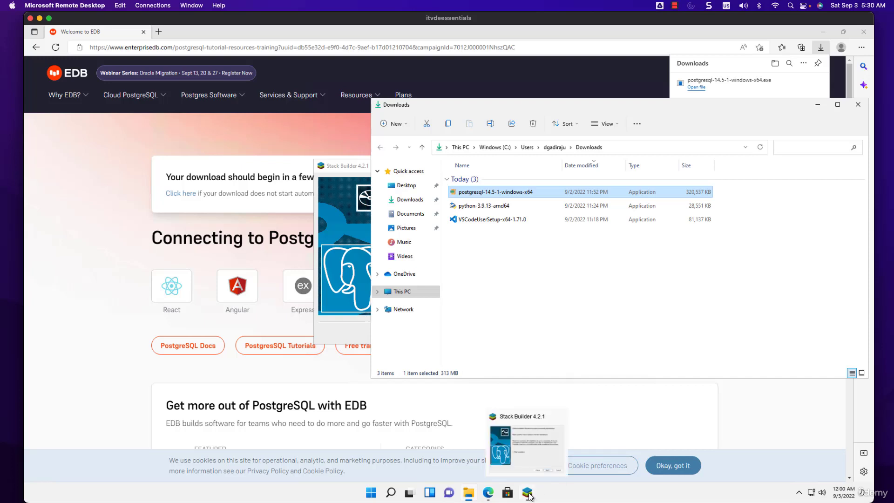
left_click(529, 496)
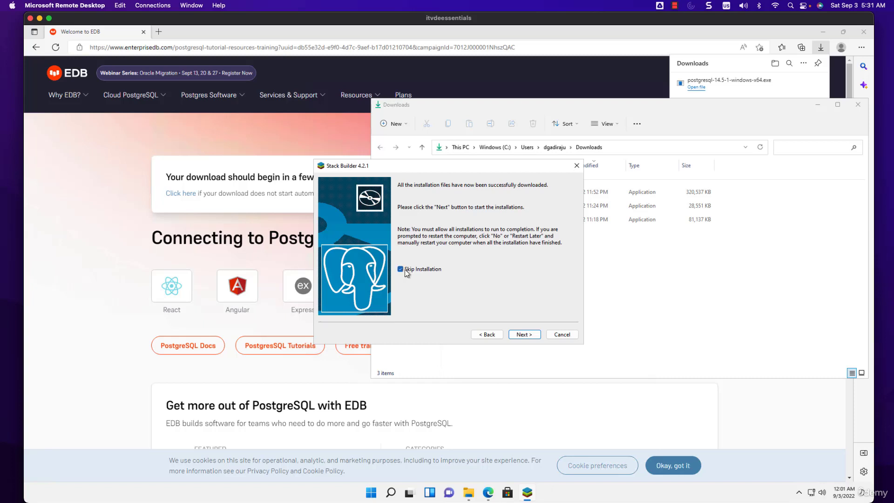
left_click(534, 333)
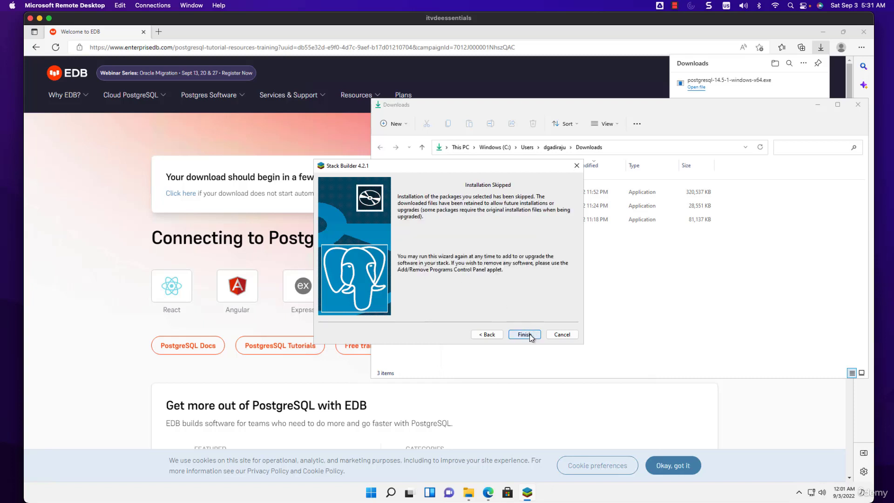
- Finish the Stack Builder wizard with the package installation skipped
left_click(529, 333)
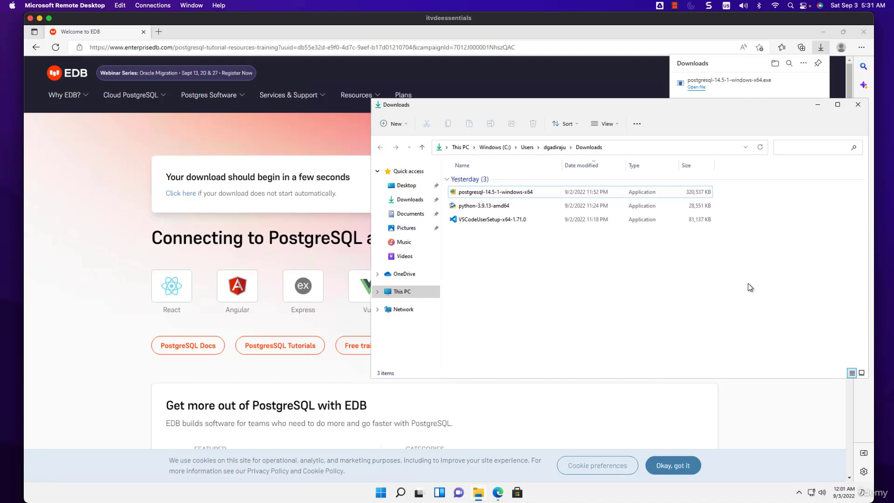
- Check the background processes in Task Manager for running PostgreSQL Server processes, and close Task Manager
left_click(400, 493)
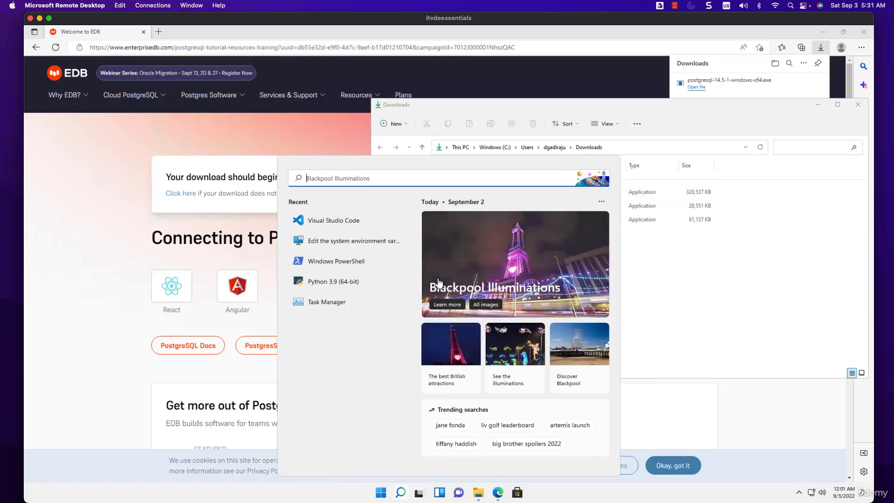
left_click(589, 496)
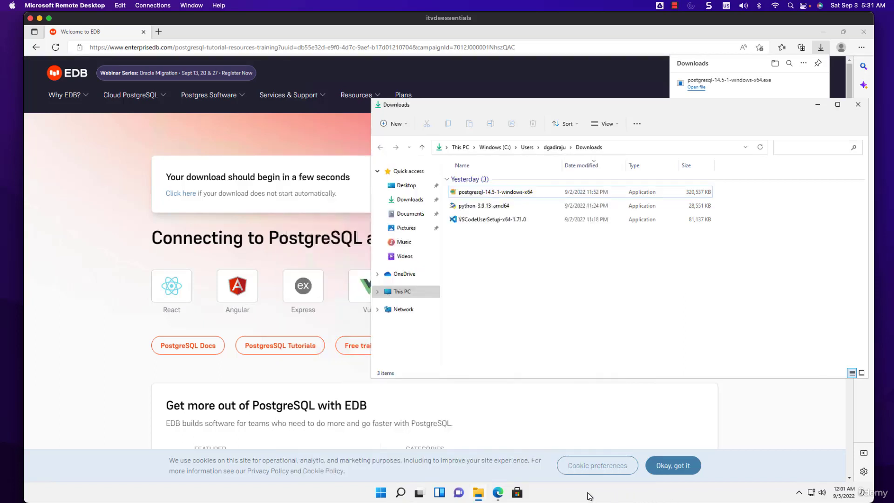
left_click(401, 493)
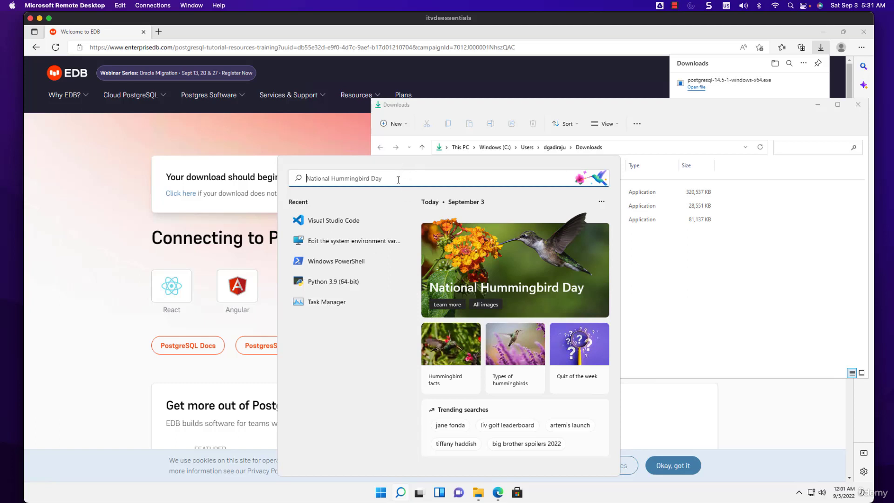
left_click(332, 303)
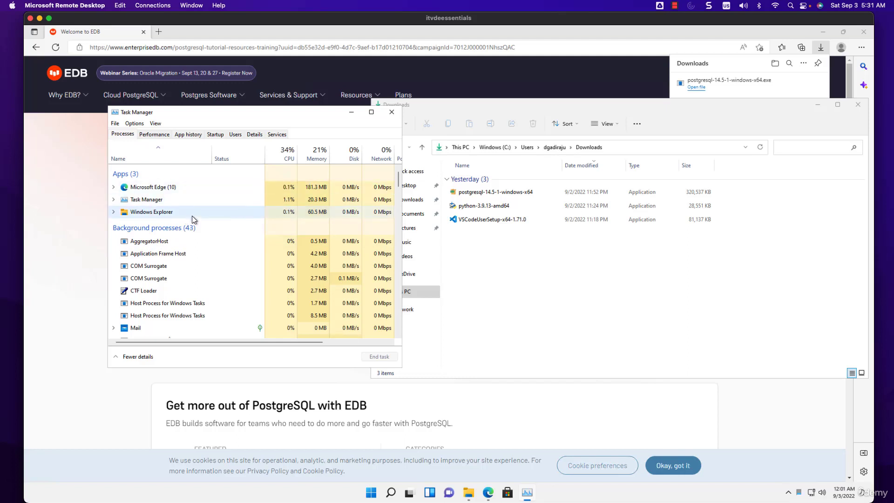
scroll(195, 220, "down", 5)
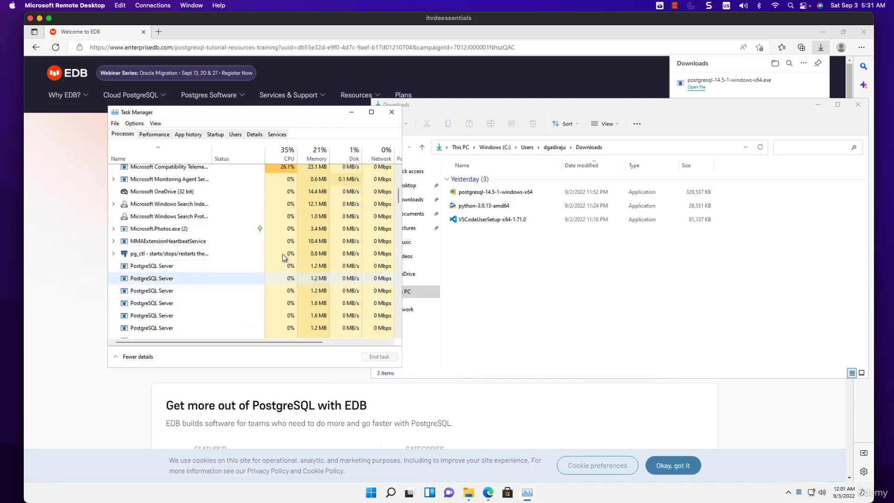
left_click(392, 113)
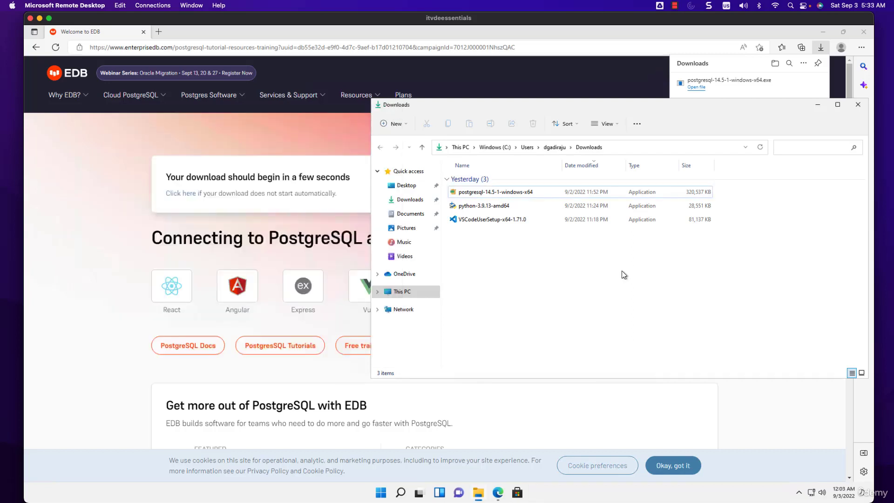